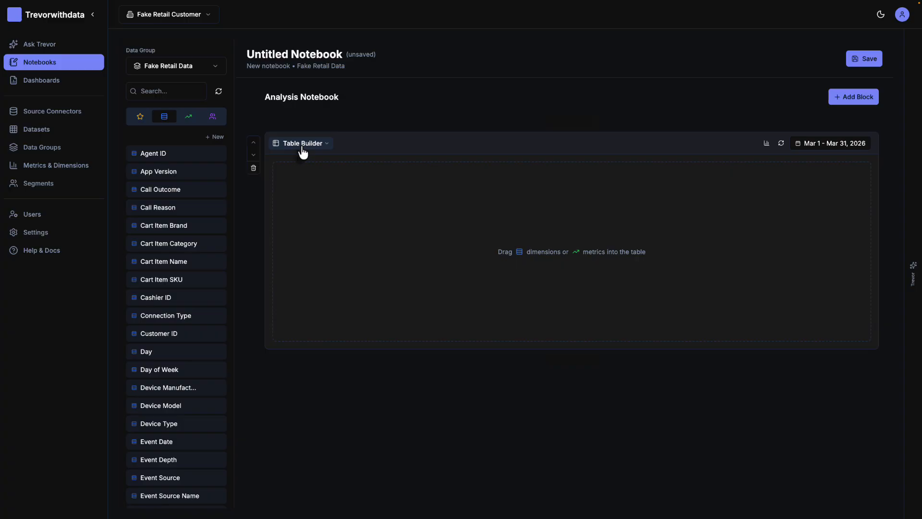
Step: Change the Table Builder block to Funnel Analysis, and add and remove an empty third funnel step
left_click(315, 146)
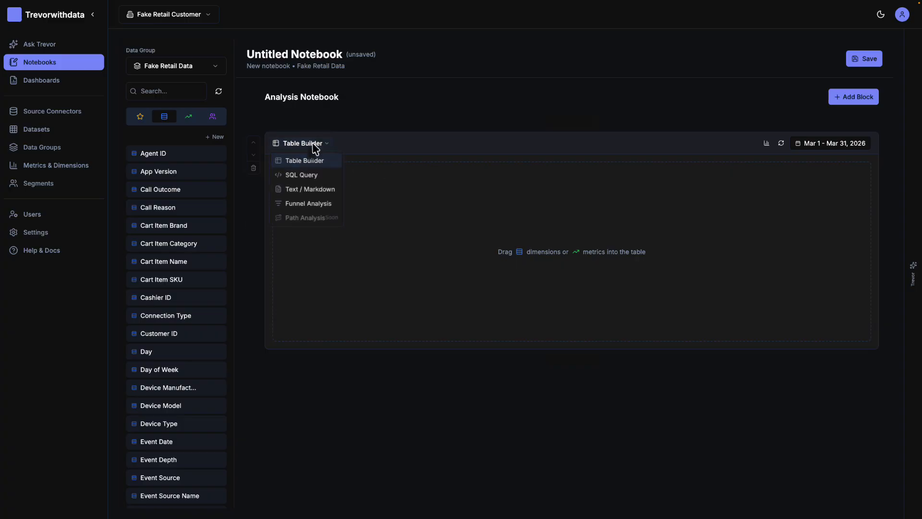
left_click(303, 205)
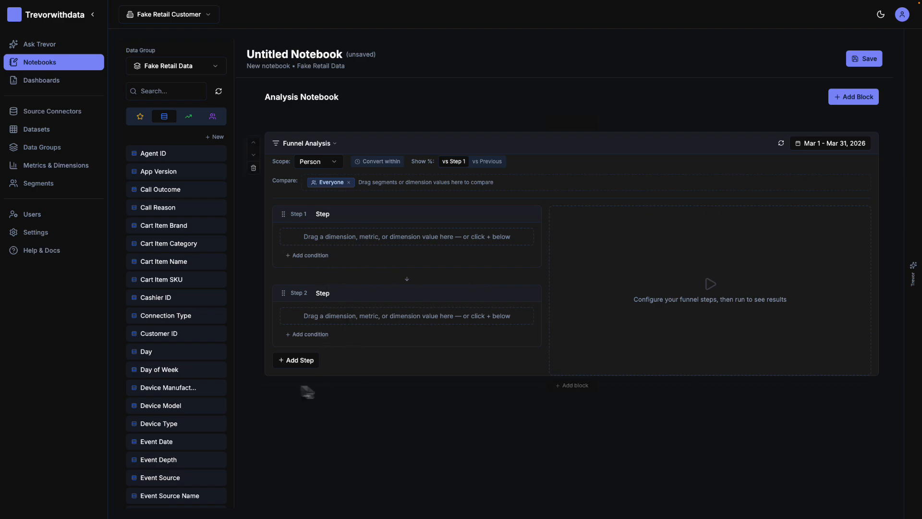
left_click(298, 361)
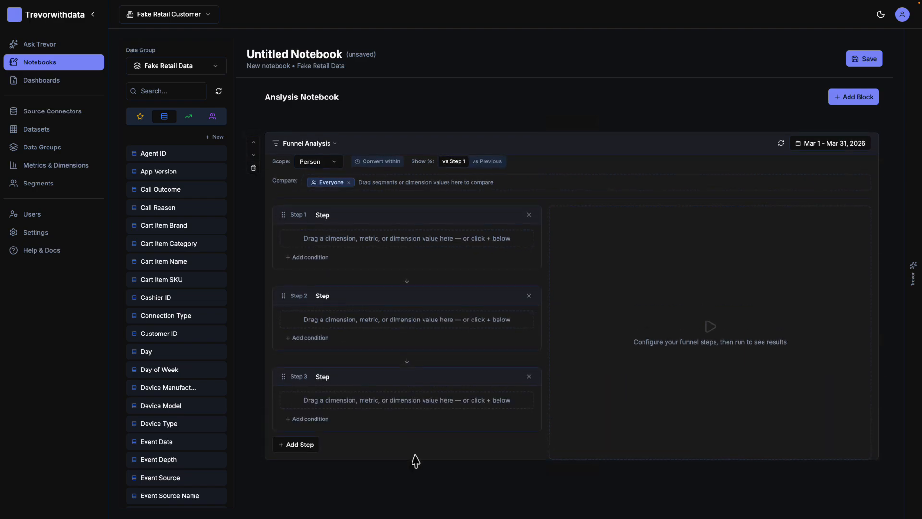
left_click(529, 376)
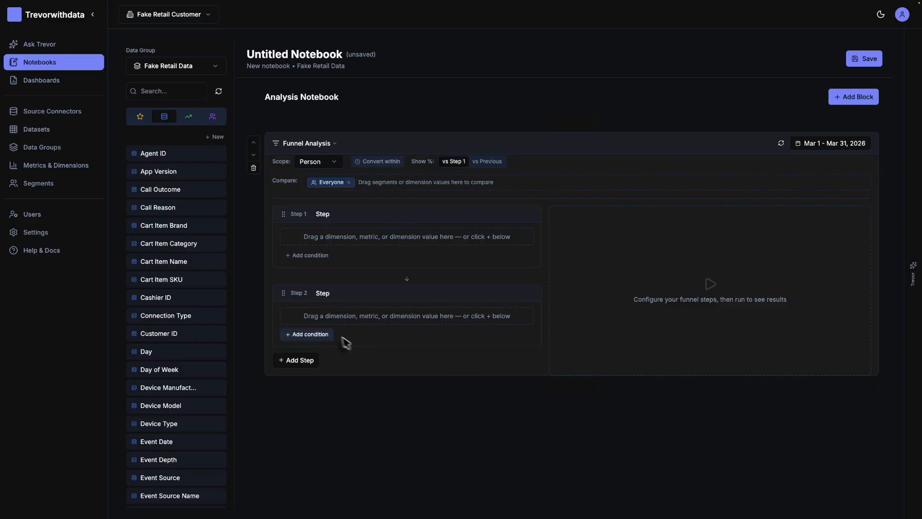
Step: Define funnel step 1 as Page URL equals /home and step 2 as Page URL equals /category/paint
scroll(172, 382, "down", 10)
scroll(172, 382, "down", 12)
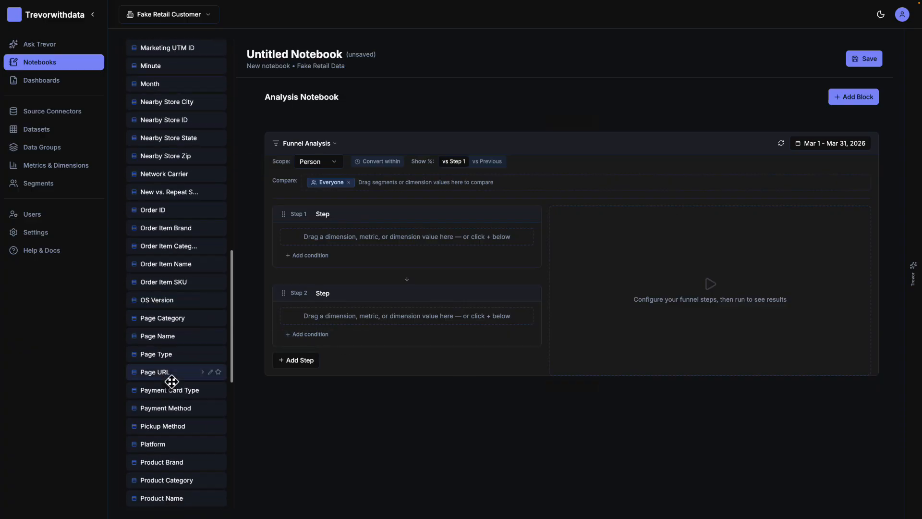
scroll(172, 382, "down", 1)
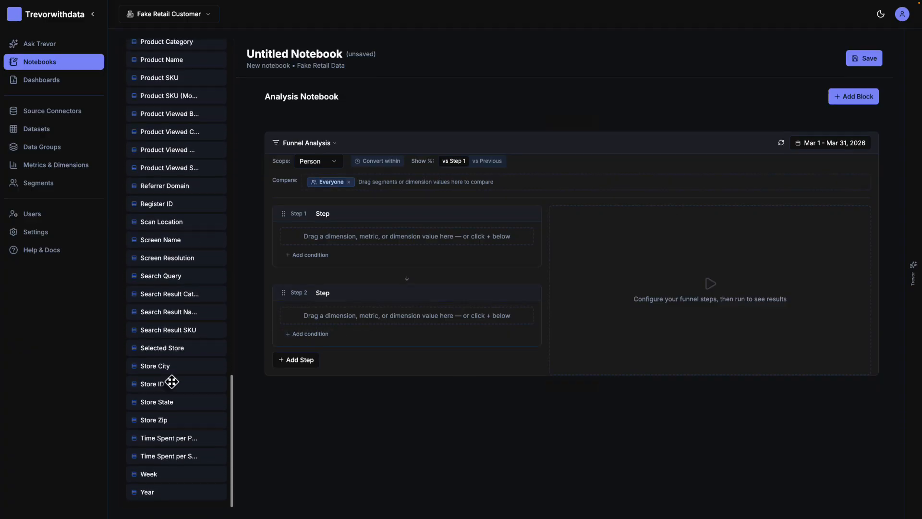
scroll(172, 382, "up", 1)
scroll(172, 381, "up", 1)
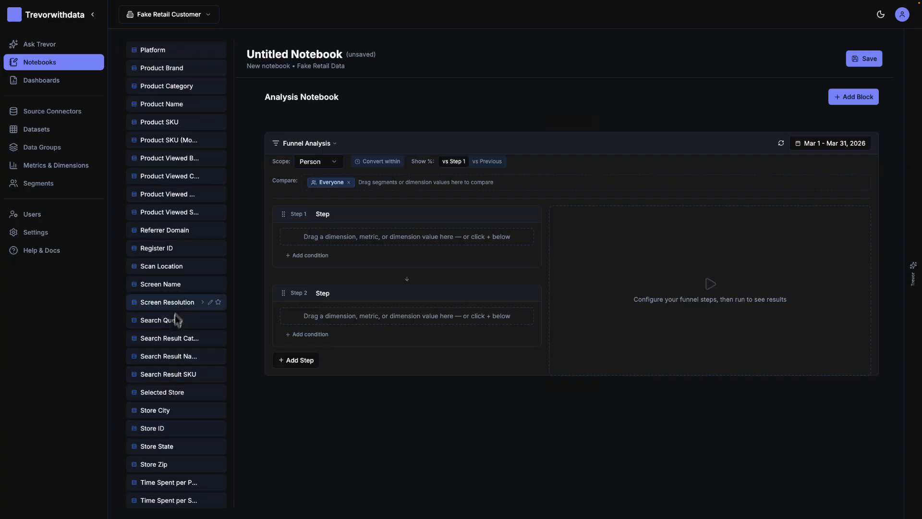
scroll(173, 318, "up", 3)
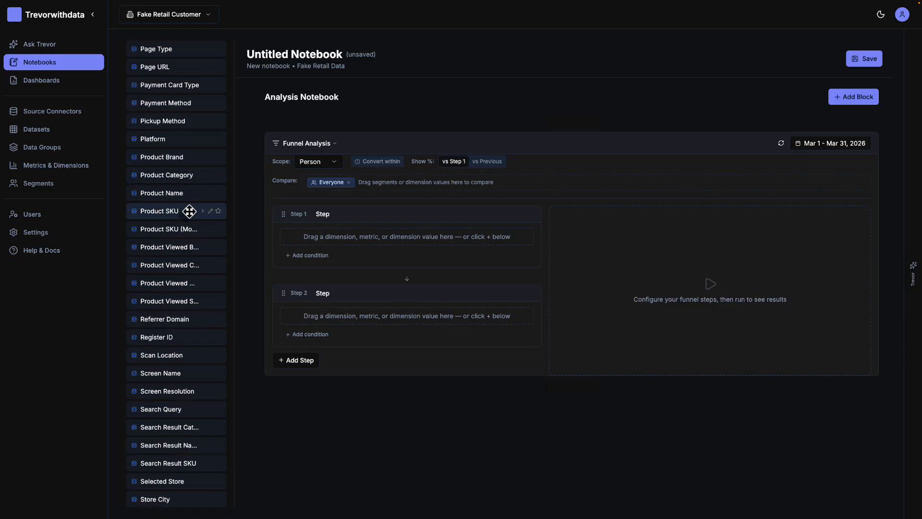
scroll(189, 211, "up", 3)
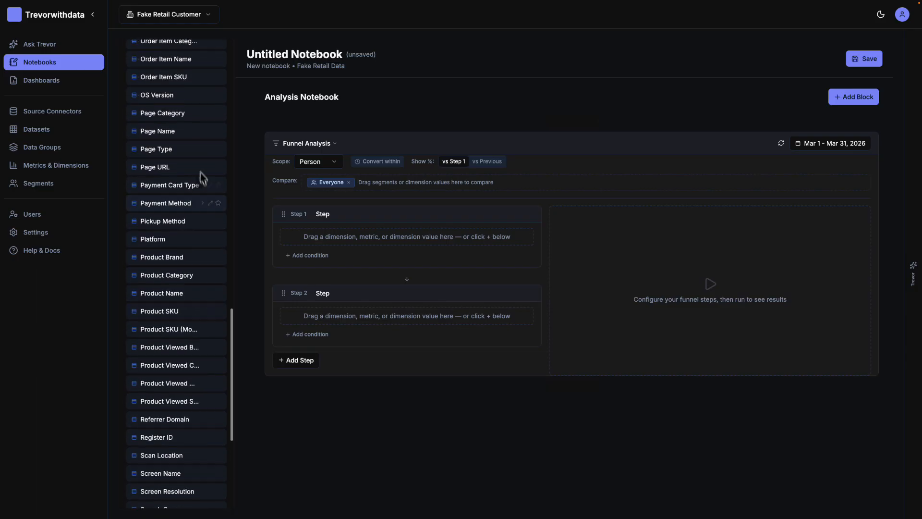
left_click(202, 167)
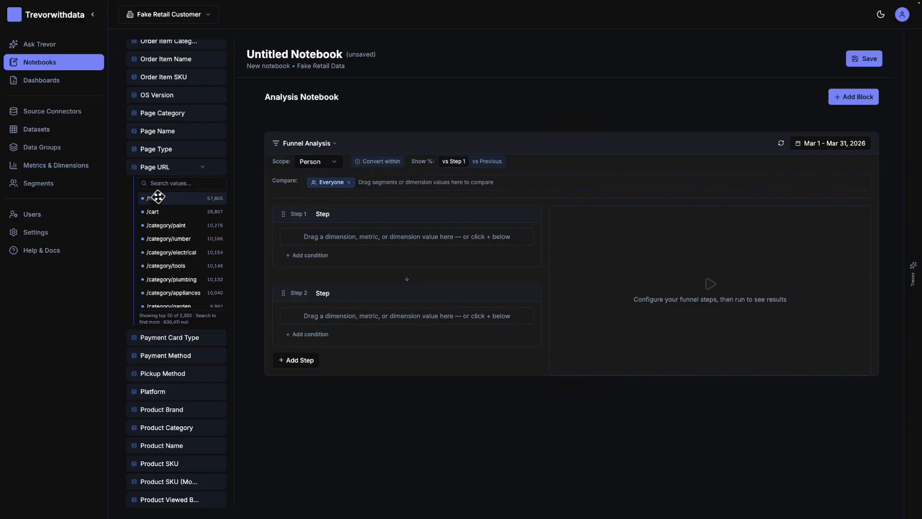
left_click_drag(153, 199, 319, 240)
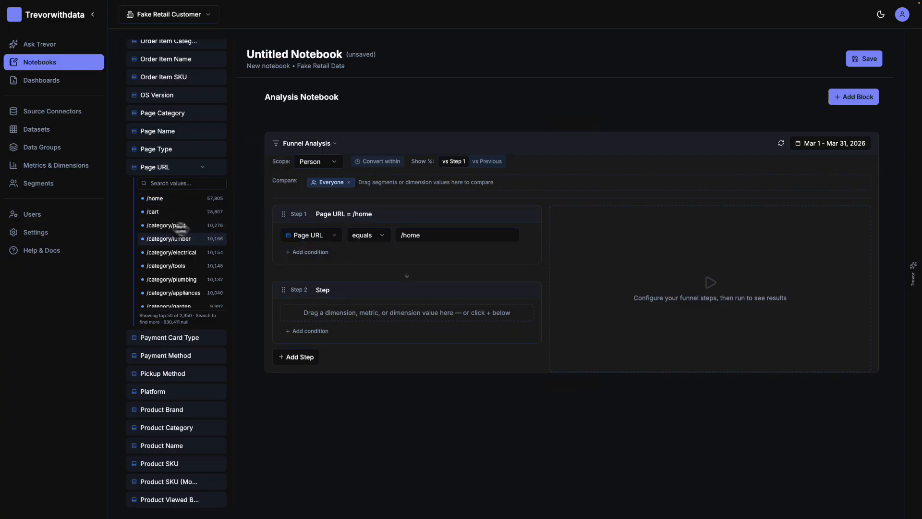
mouse_move(169, 229)
left_mouse_down()
mouse_move(212, 240)
mouse_move(364, 321)
left_mouse_up()
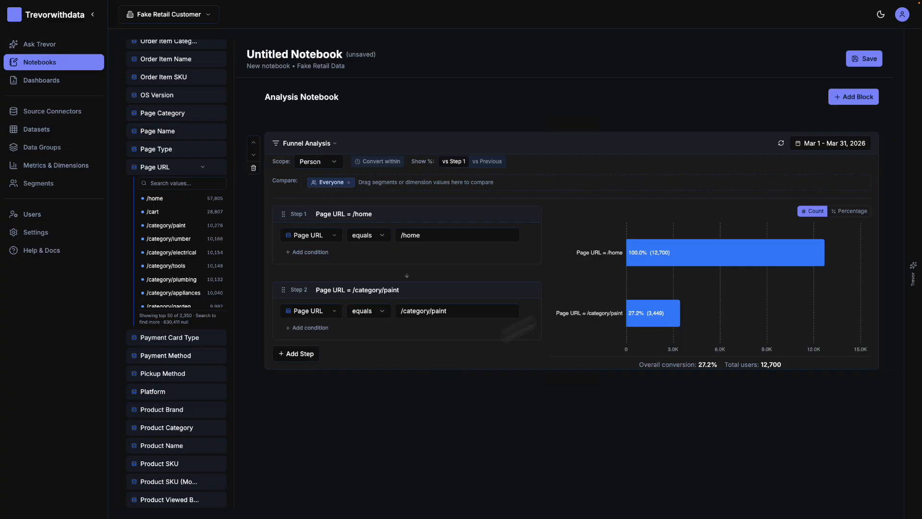
Step: Try the two-step funnel with Session scope and return the scope to Person
mouse_move(631, 264)
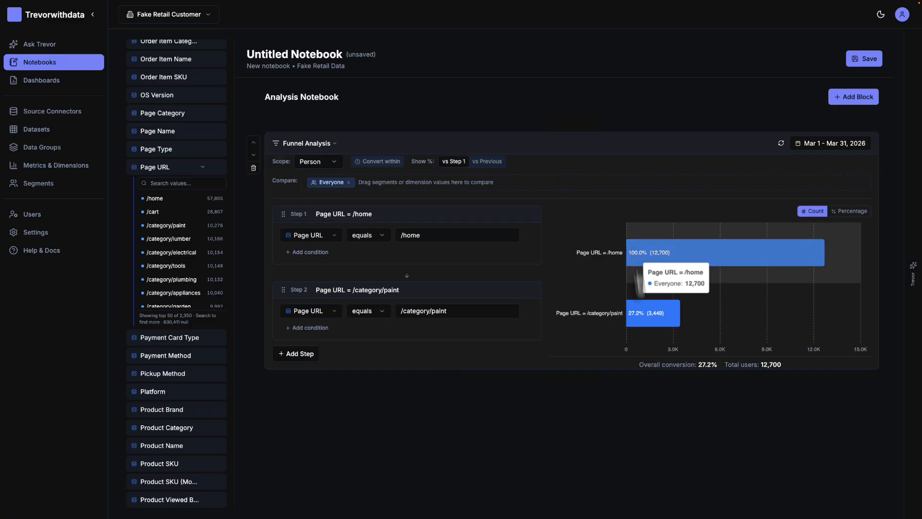
mouse_move(637, 332)
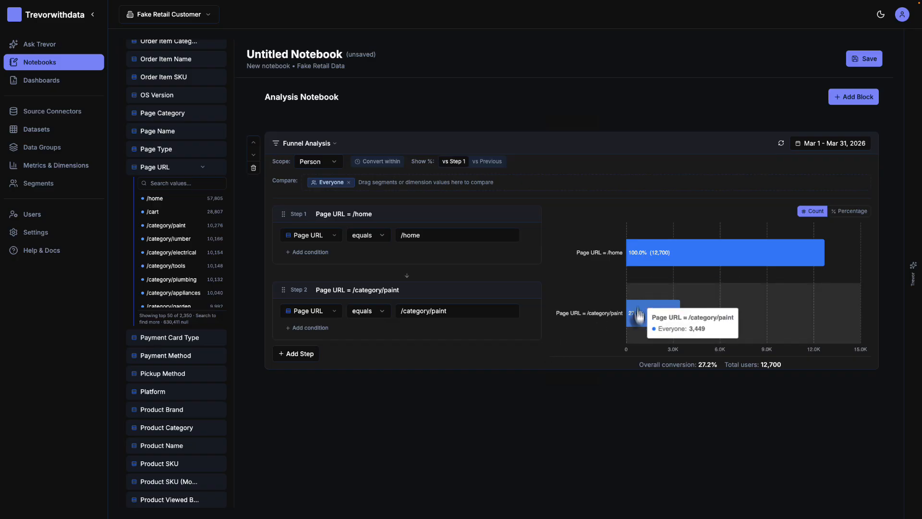
mouse_move(661, 262)
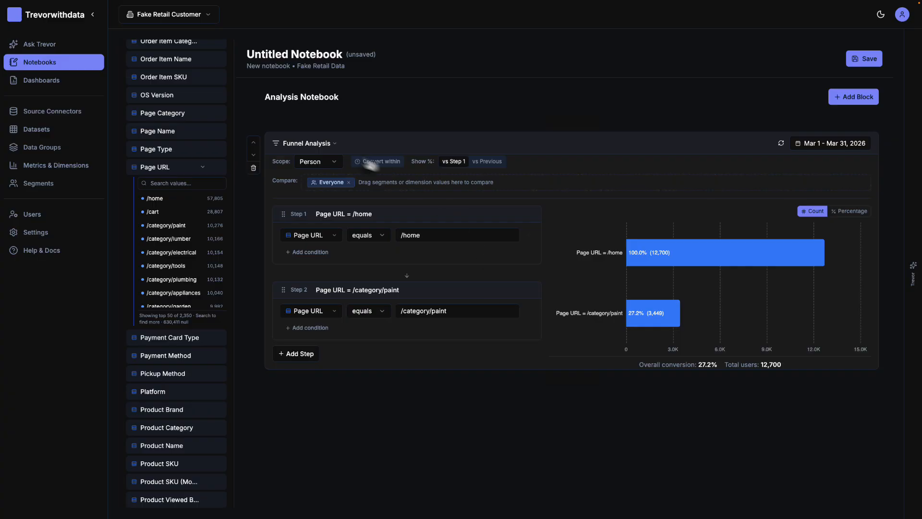
left_click(324, 164)
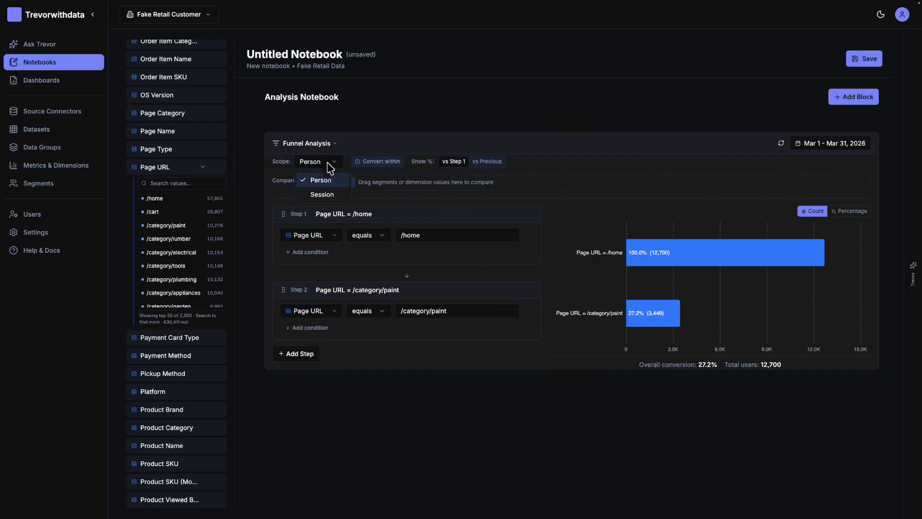
left_click(327, 194)
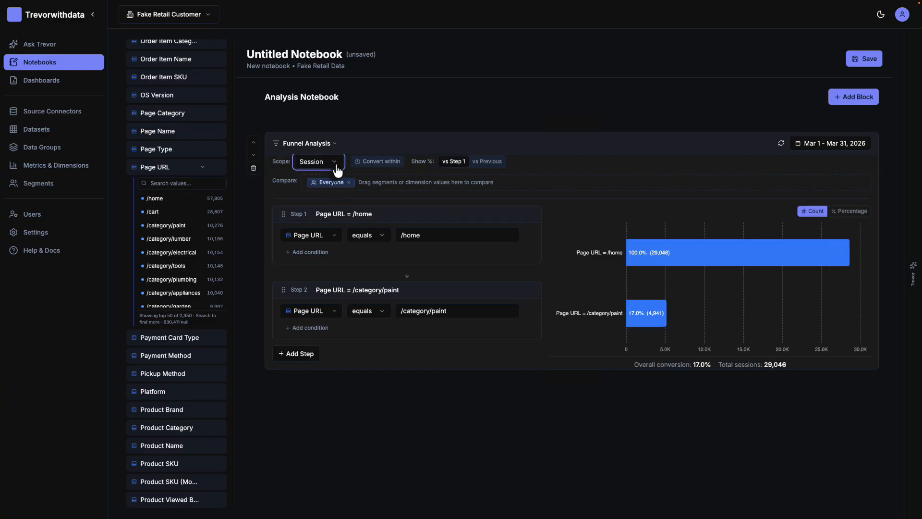
left_click(336, 165)
left_click(319, 183)
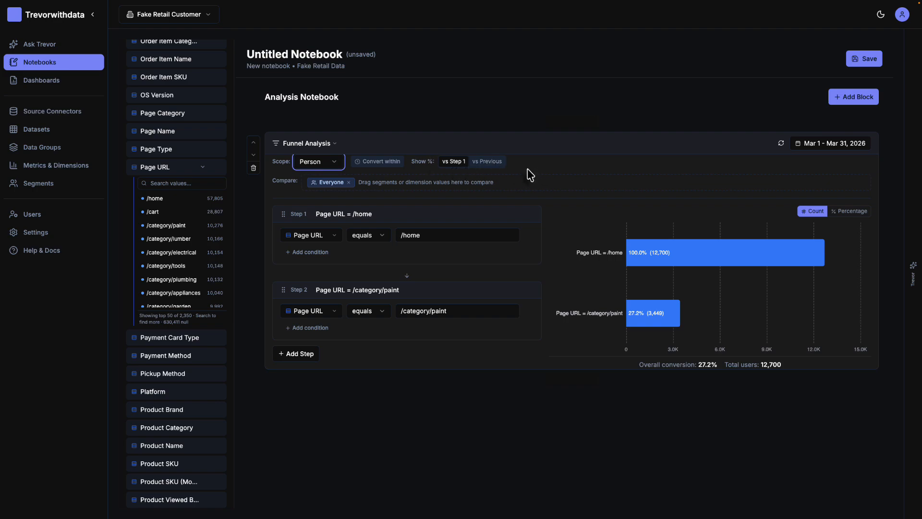
Step: Add a third funnel step for Page URL equals /cart and a fourth for Page URL equals /checkout
left_click(294, 356)
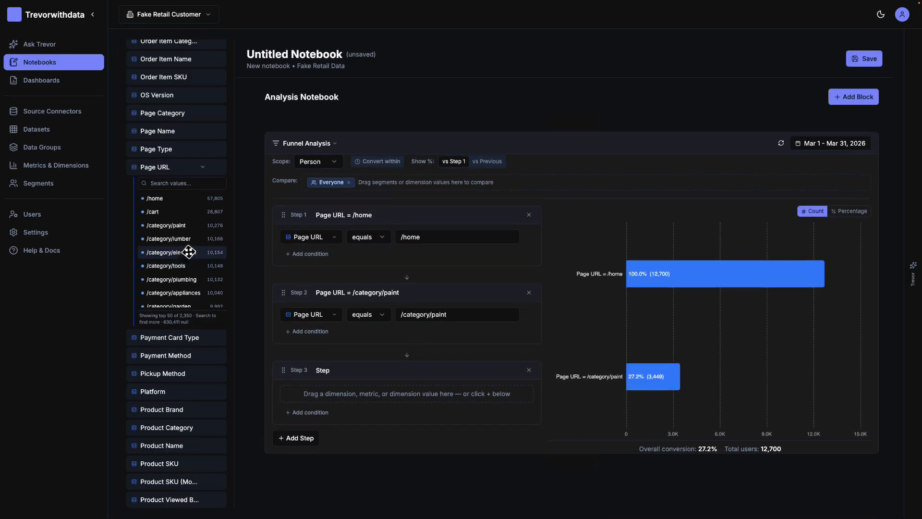
left_click_drag(155, 212, 327, 417)
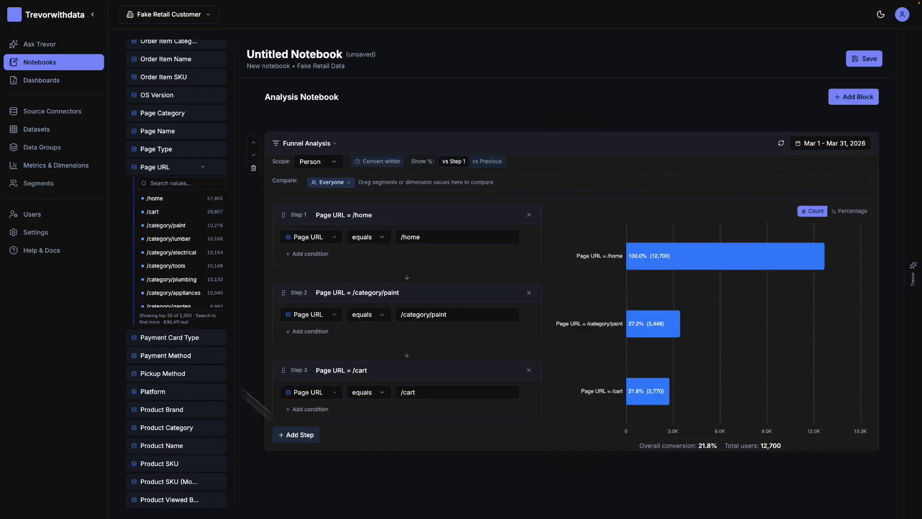
scroll(193, 273, "down", 2)
scroll(193, 273, "down", 2)
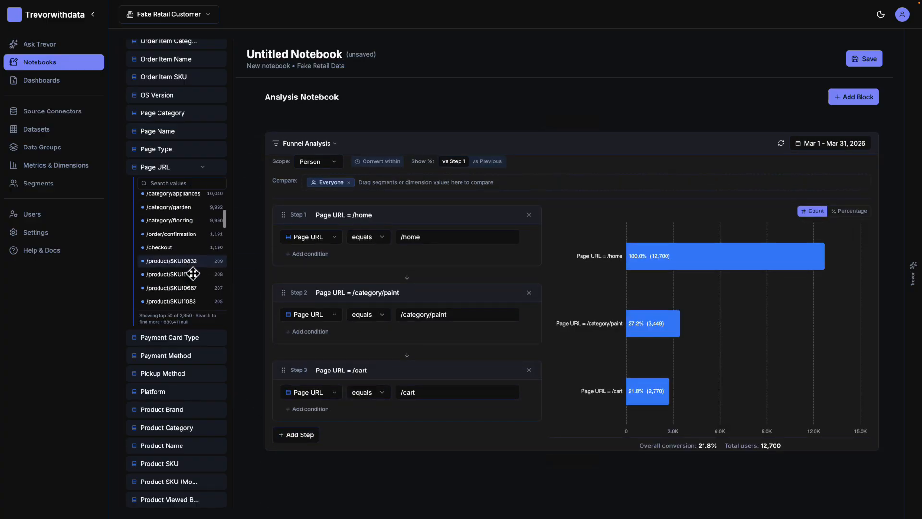
left_click(291, 435)
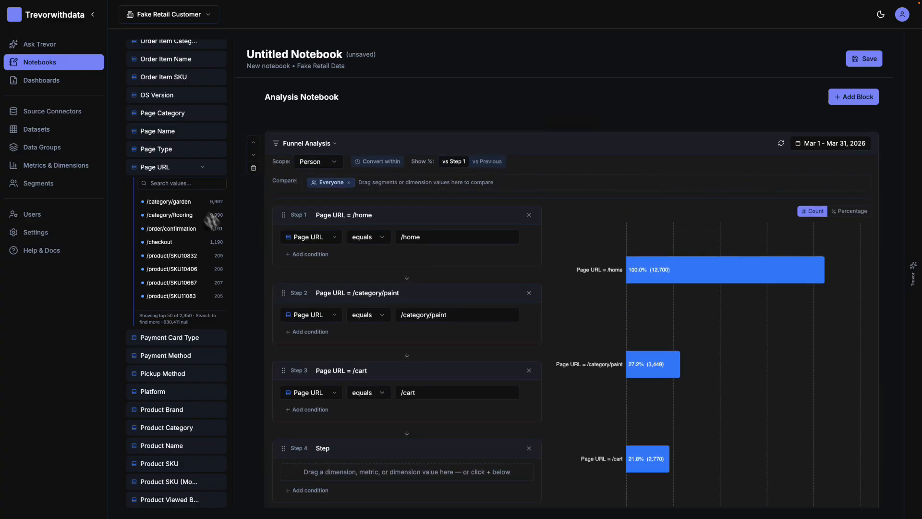
left_click_drag(159, 242, 324, 471)
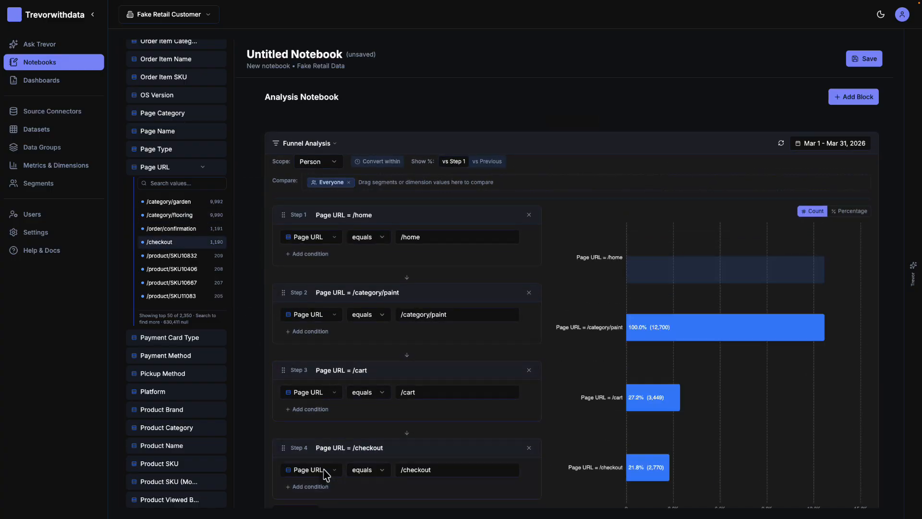
Step: Add a fifth funnel step with the Orders metric as the condition Orders > 0
scroll(322, 432, "down", 1)
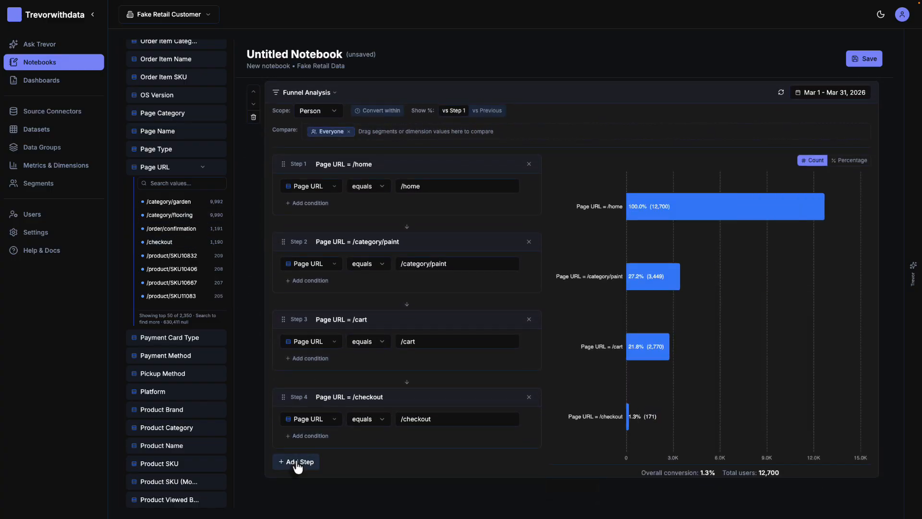
left_click(298, 462)
scroll(296, 460, "down", 2)
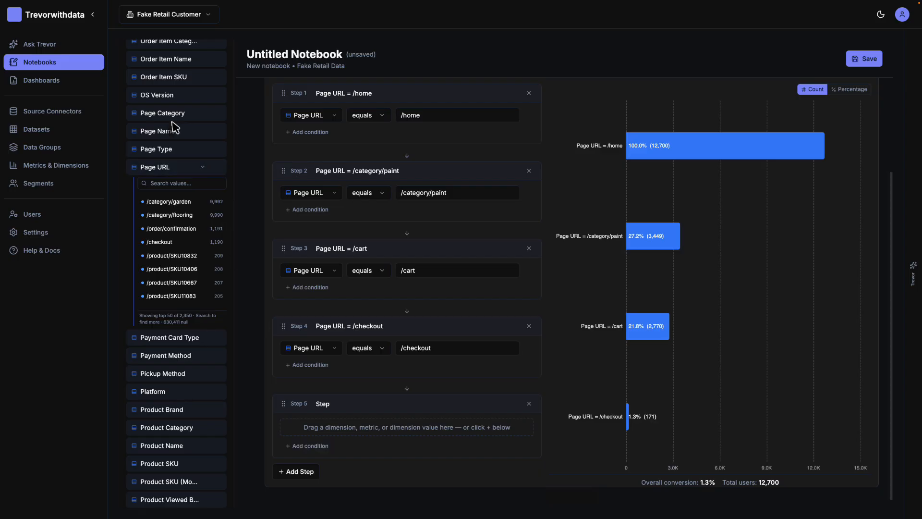
scroll(174, 124, "up", 15)
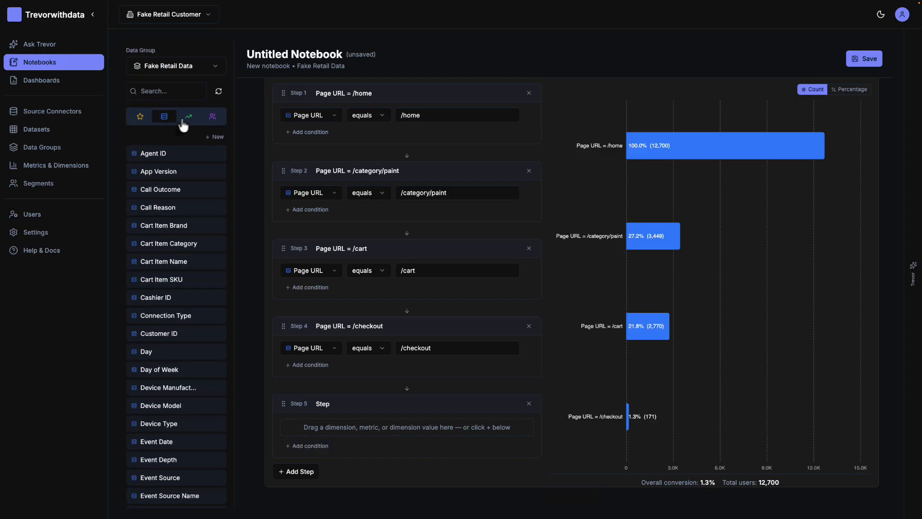
left_click(188, 118)
scroll(184, 380, "down", 1)
scroll(184, 382, "down", 3)
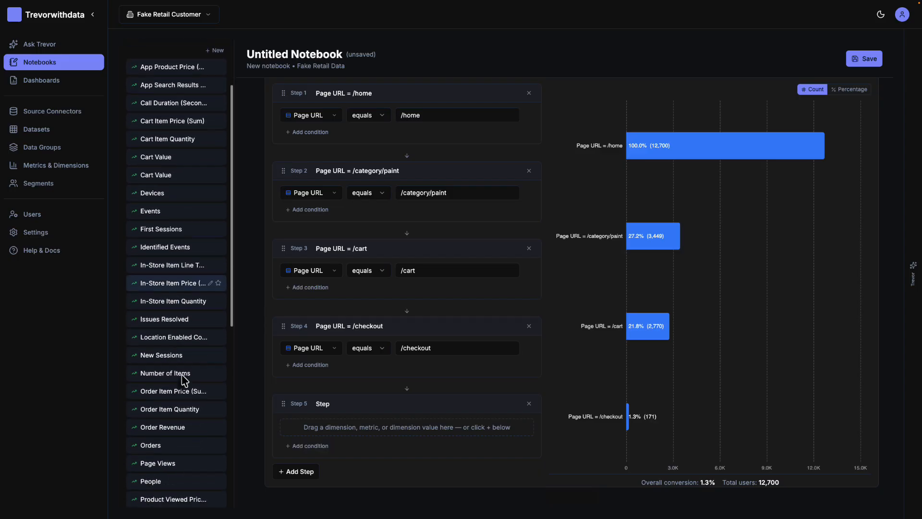
left_click_drag(154, 429, 335, 432)
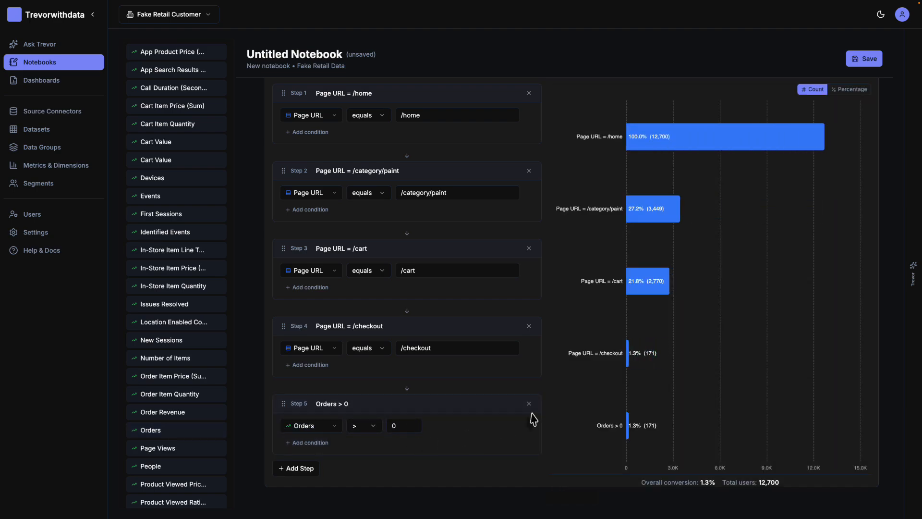
Step: Add the New Visitors and Returning Visitors segments to the funnel's comparison alongside Everyone
scroll(547, 397, "up", 2)
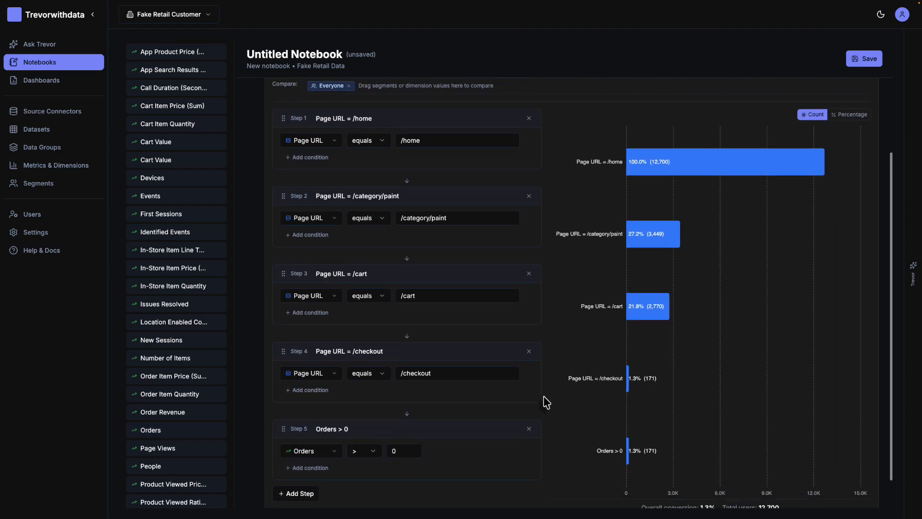
scroll(545, 401, "down", 1)
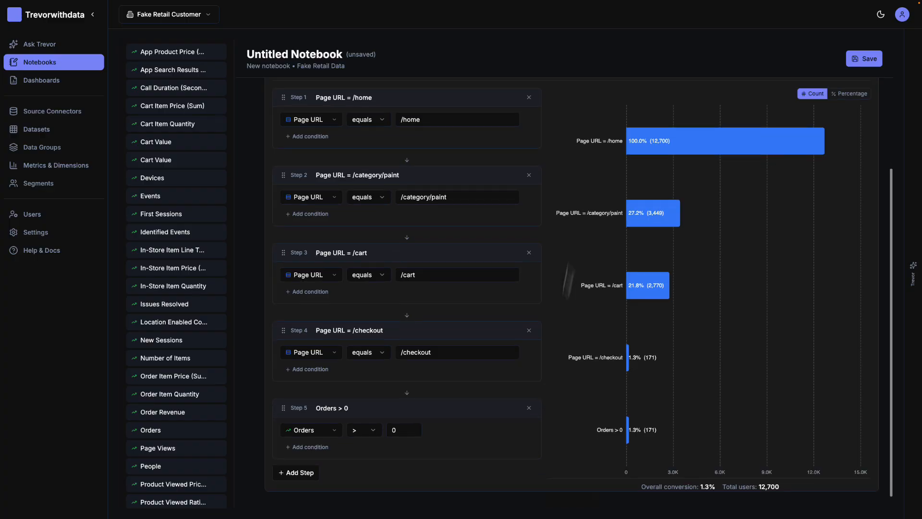
mouse_move(650, 167)
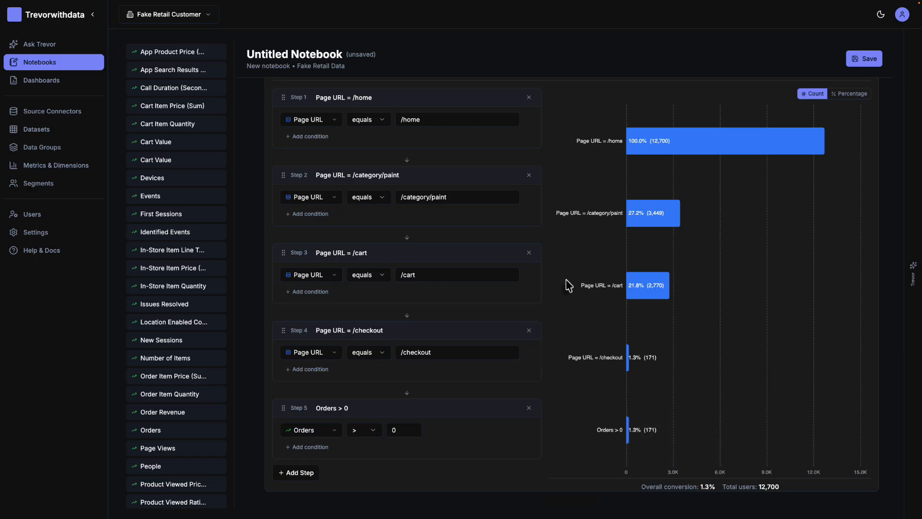
scroll(568, 285, "up", 1)
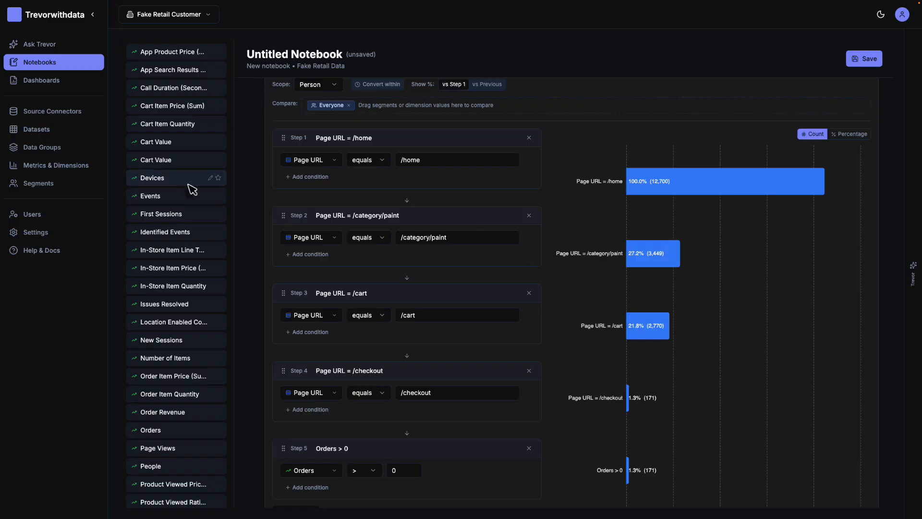
scroll(191, 189, "up", 3)
scroll(192, 182, "down", 1)
left_click(212, 120)
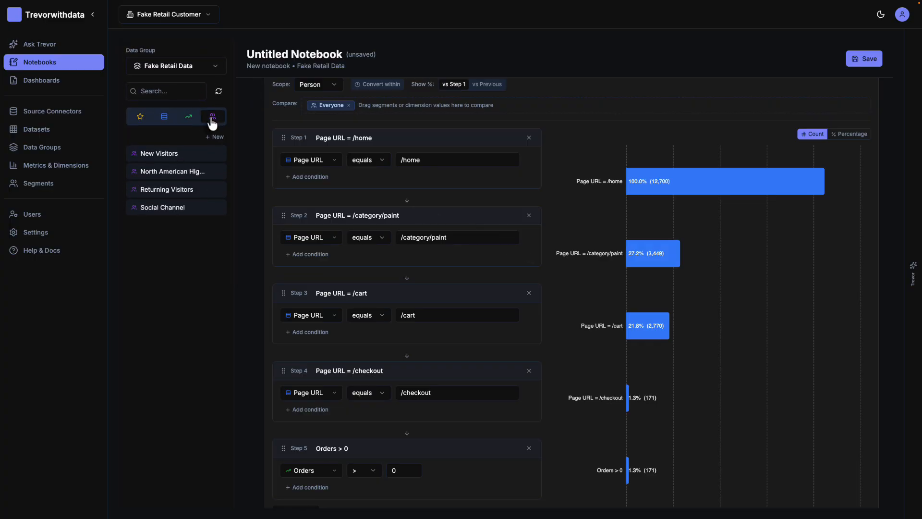
left_click_drag(157, 153, 412, 111)
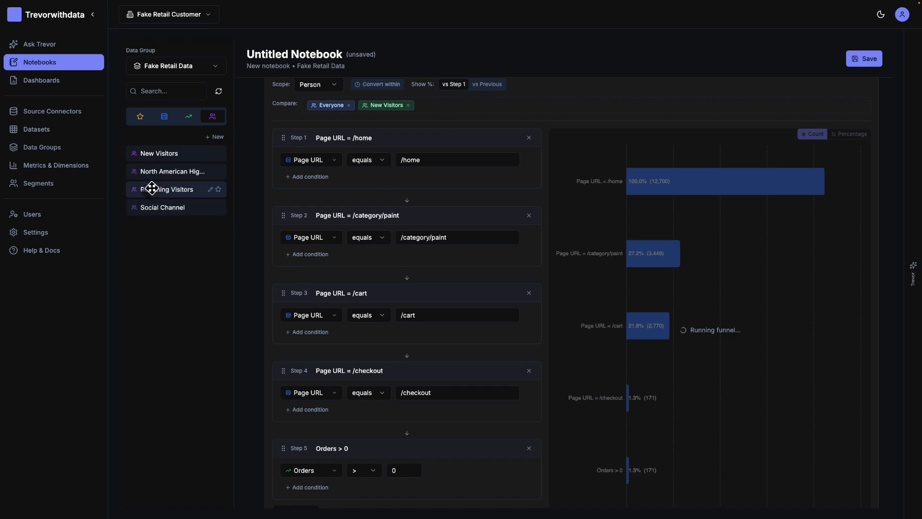
left_click_drag(151, 189, 466, 114)
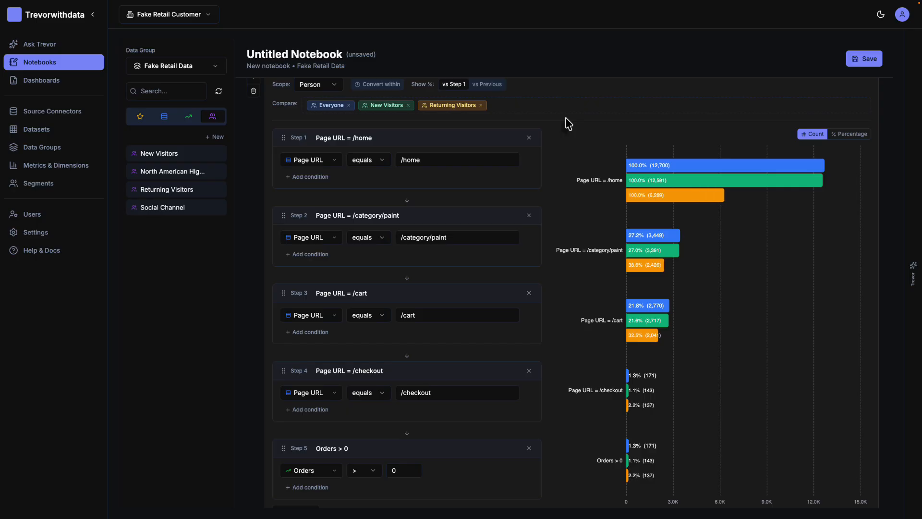
Step: Remove Everyone from the funnel's comparison and display the funnel chart as Percentage
scroll(589, 221, "down", 1)
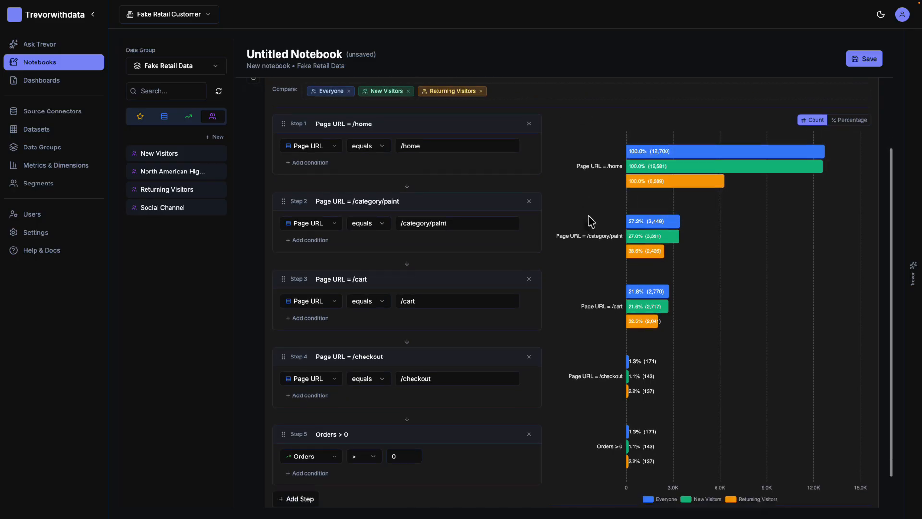
scroll(590, 222, "up", 1)
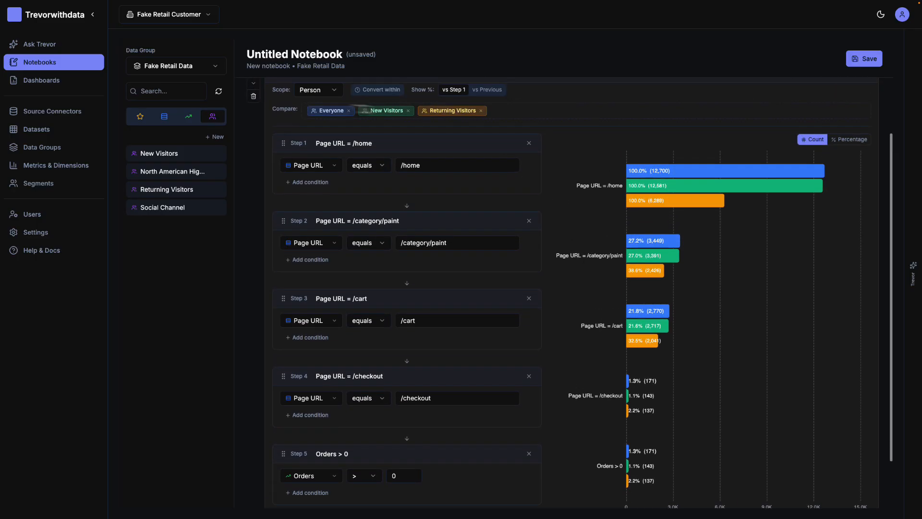
left_click(349, 111)
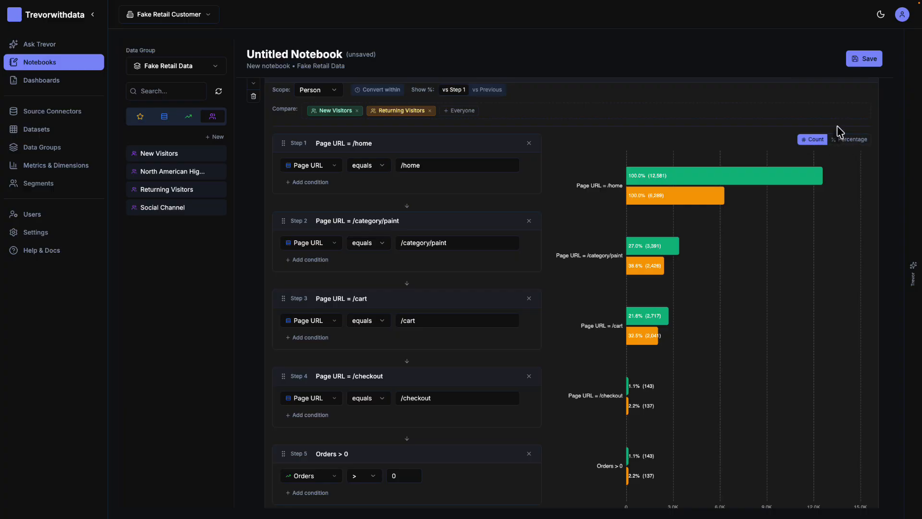
left_click(852, 140)
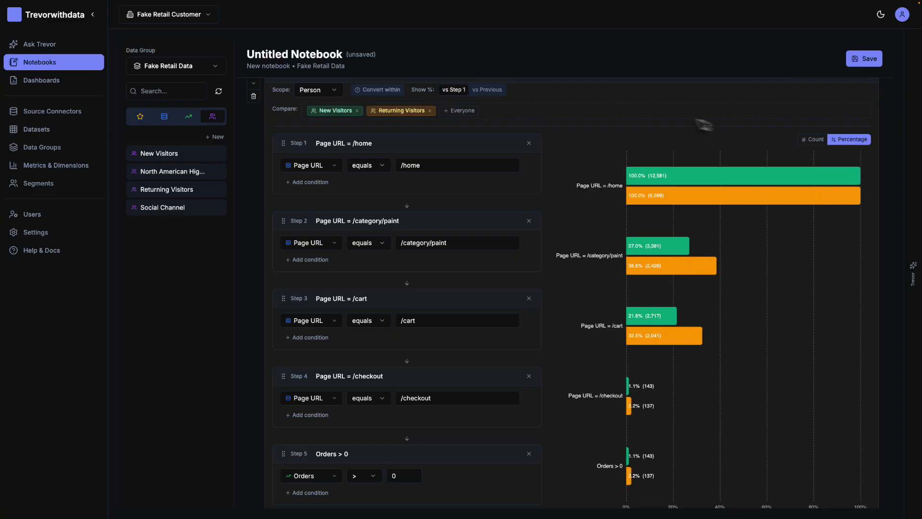
scroll(576, 225, "down", 2)
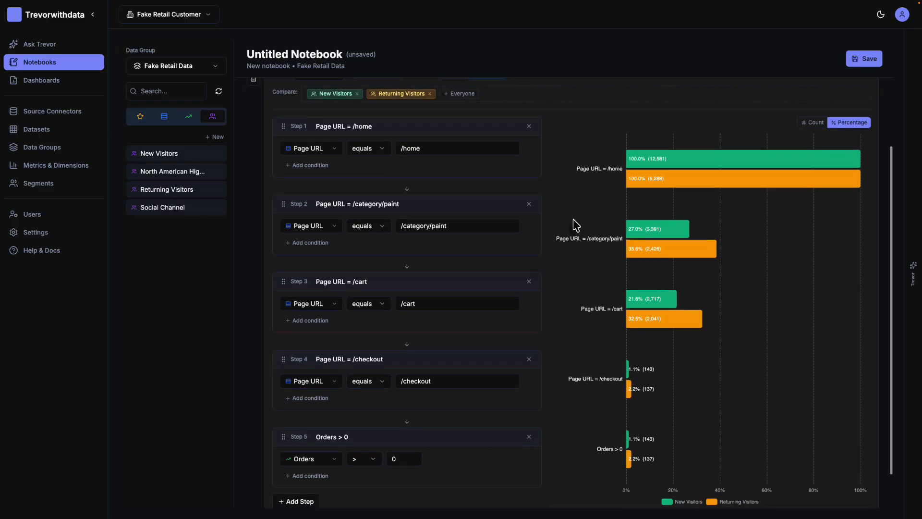
scroll(574, 223, "up", 2)
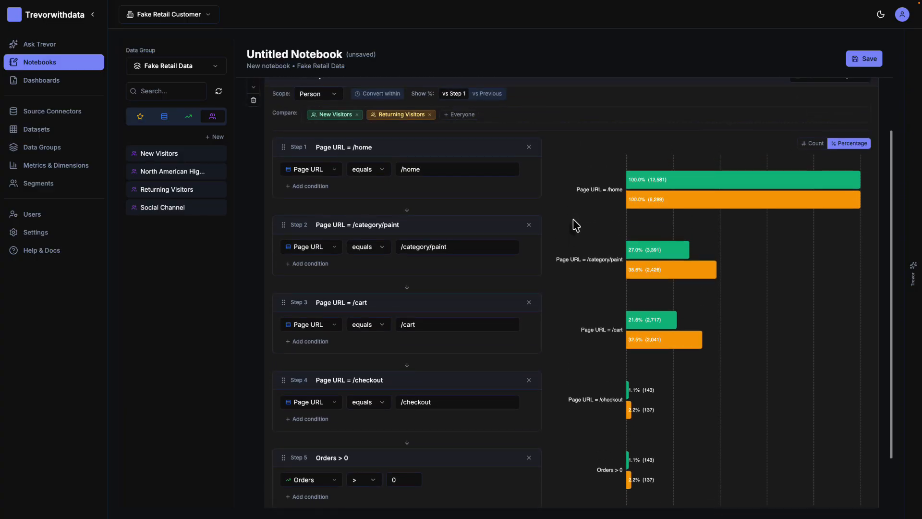
scroll(574, 225, "down", 3)
mouse_move(705, 249)
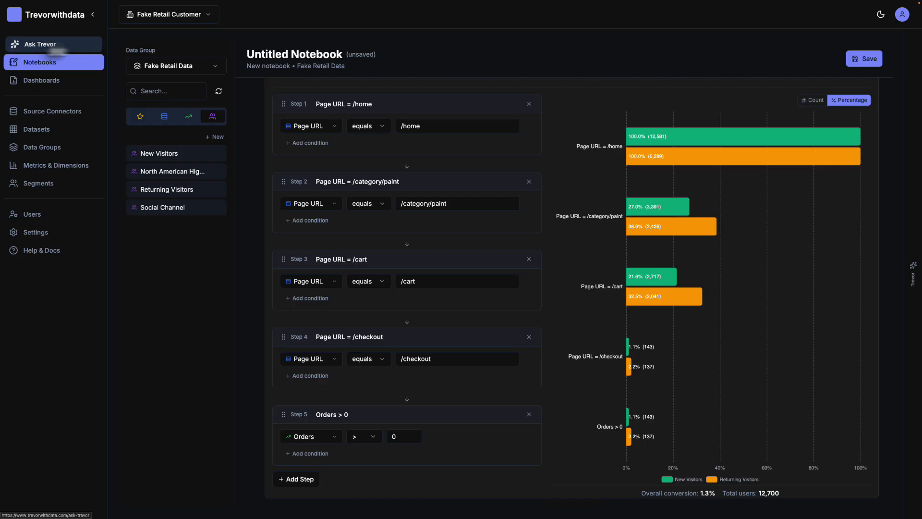
Step: In a new Ask Trevor conversation, ask "Hey, can you analyze a funnel of our conversion flow?" and choose the Cross-channel funnel type
left_click(59, 43)
left_click(874, 41)
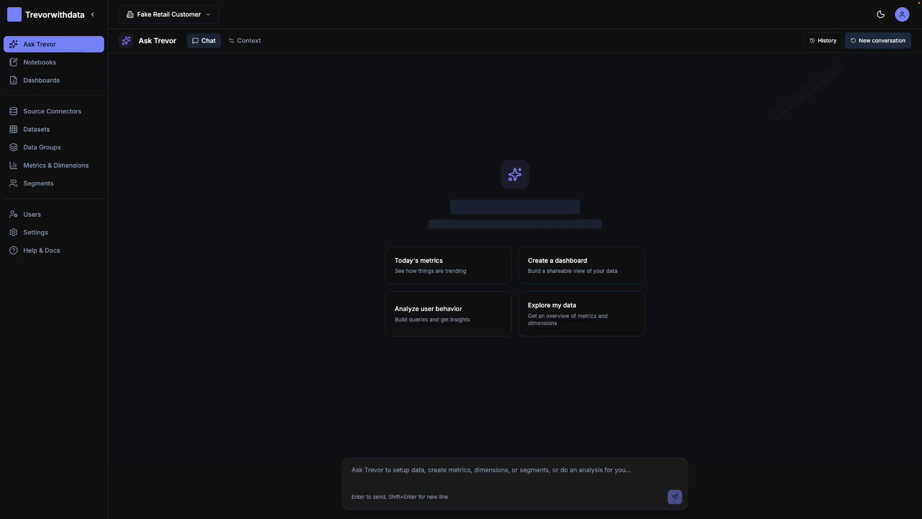
left_click(373, 474)
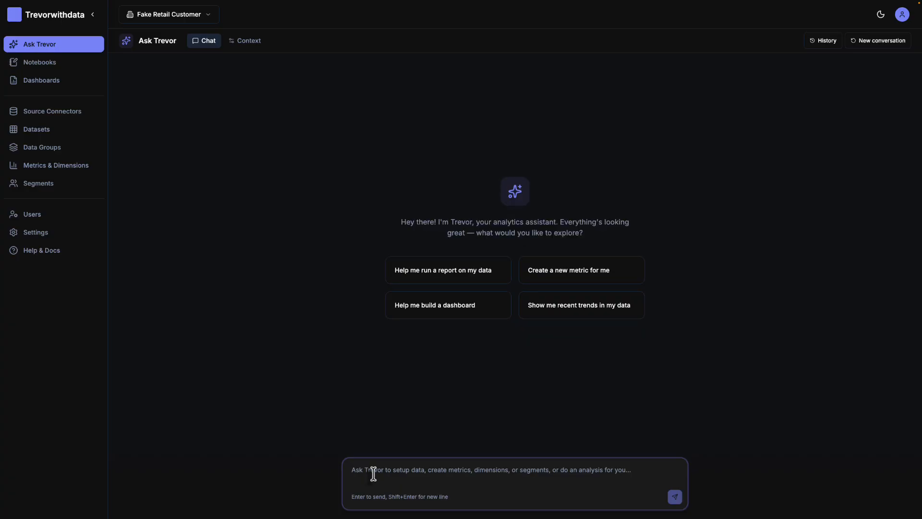
type("Hey, can you ")
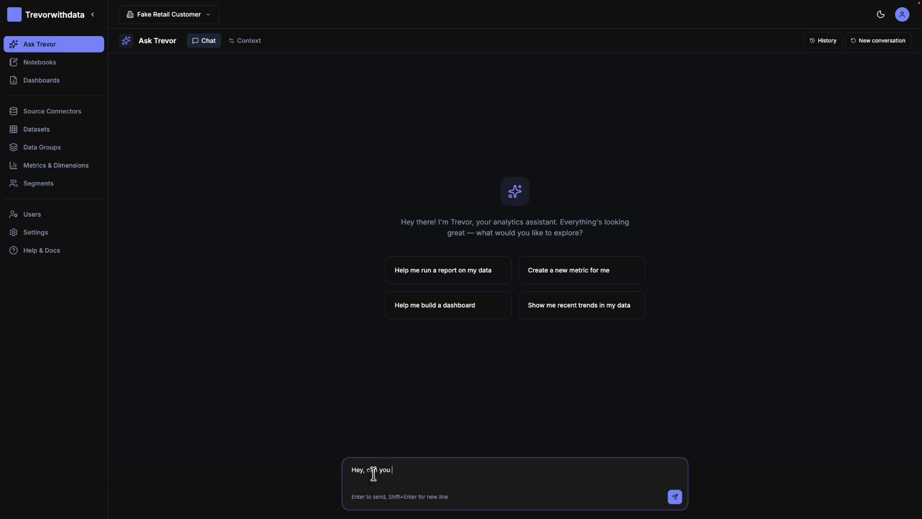
type("analyze a funnel of our conversion flow?")
key("Return")
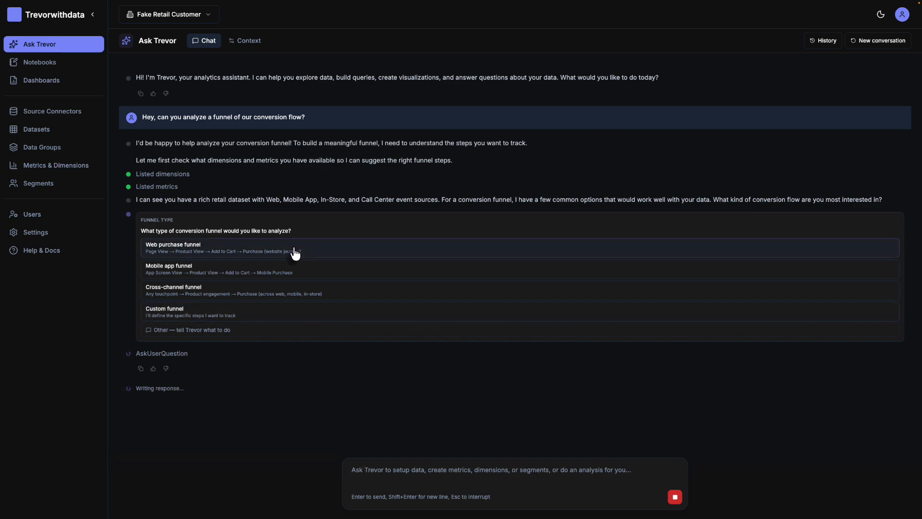
left_click(187, 294)
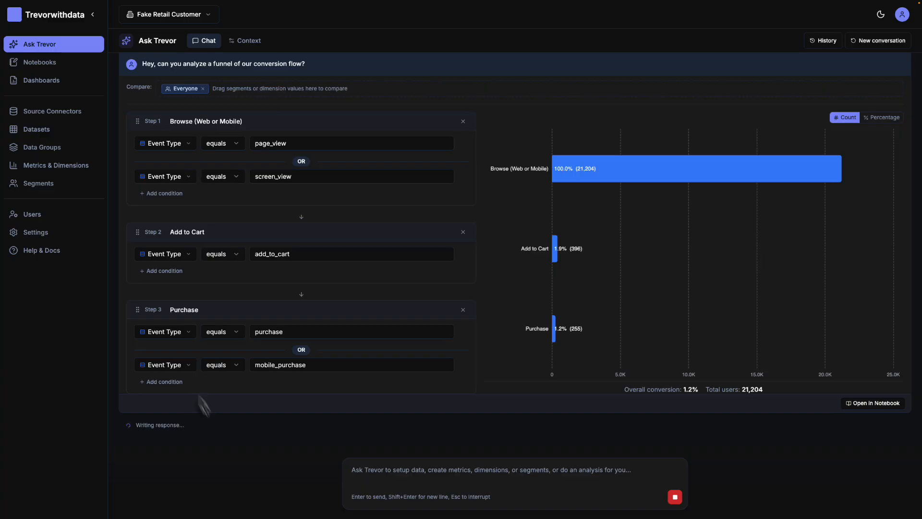
Step: Examine the assistant's key takeaways and the generated funnel, viewing its chart as Percentage and returning it to Count
scroll(253, 432, "up", 5)
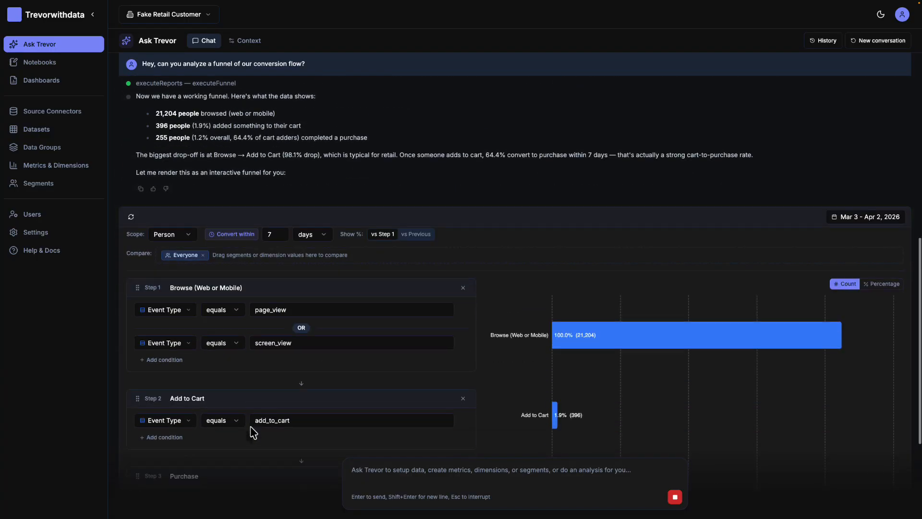
scroll(251, 428, "up", 2)
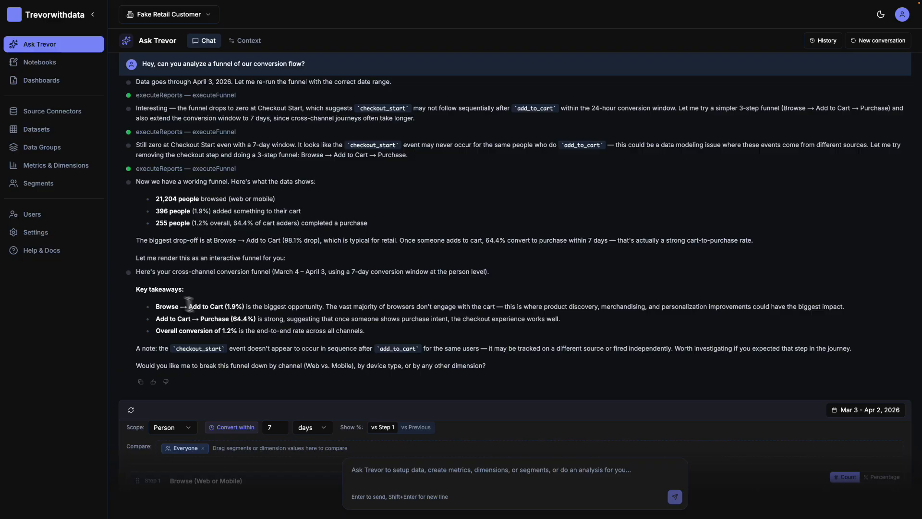
scroll(205, 308, "down", 3)
scroll(205, 310, "down", 8)
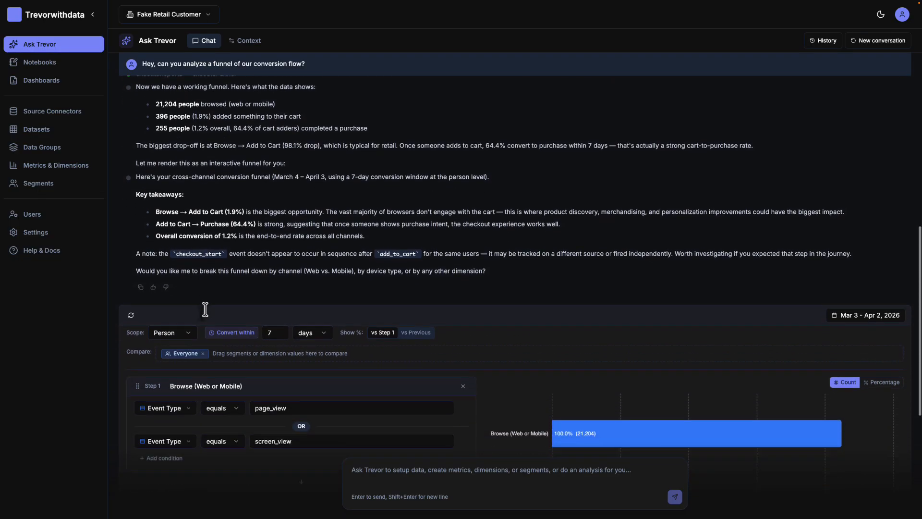
scroll(206, 314, "down", 2)
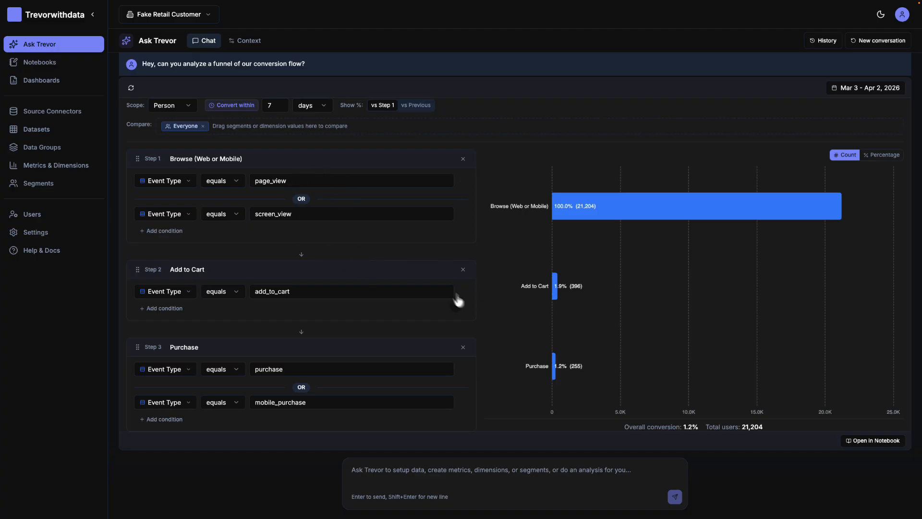
scroll(457, 296, "up", 3)
scroll(457, 296, "down", 2)
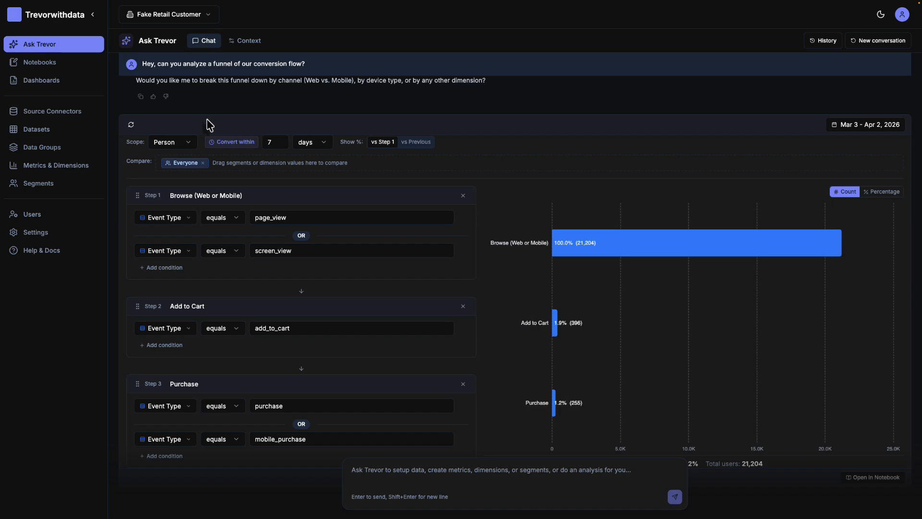
left_click(871, 194)
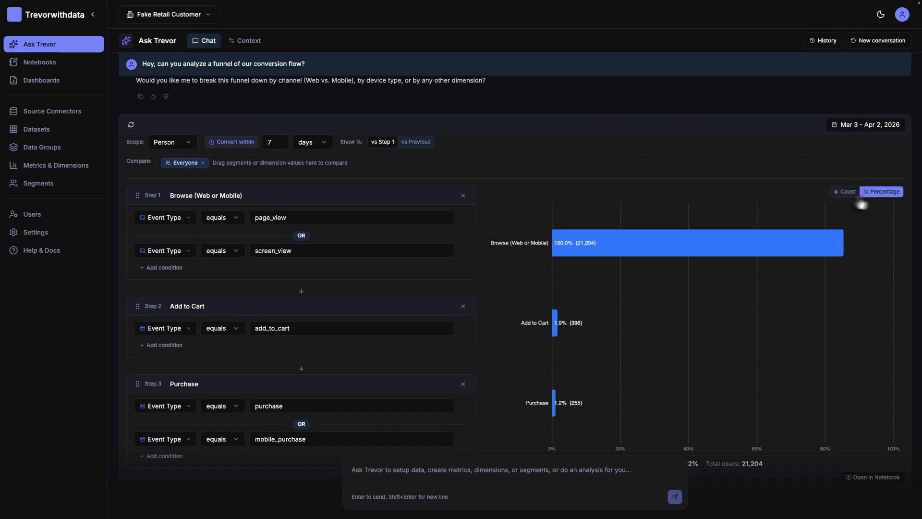
left_click(846, 193)
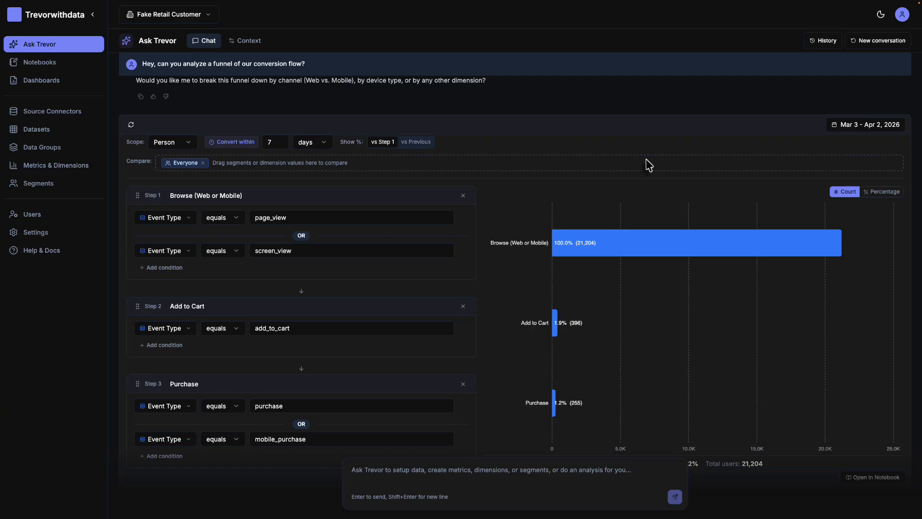